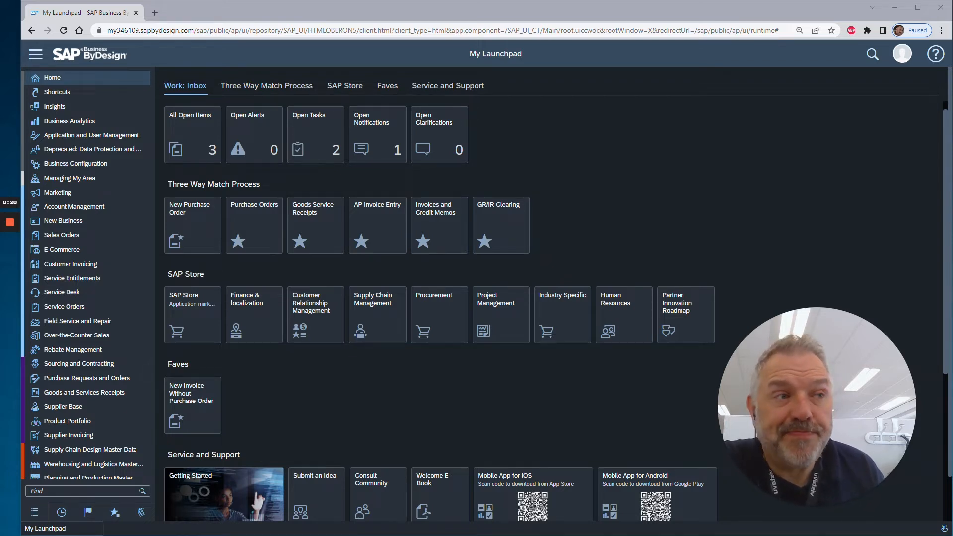
# Open the list of reports in the General Ledger work center.
pyautogui.scroll(-5, 100, 244)
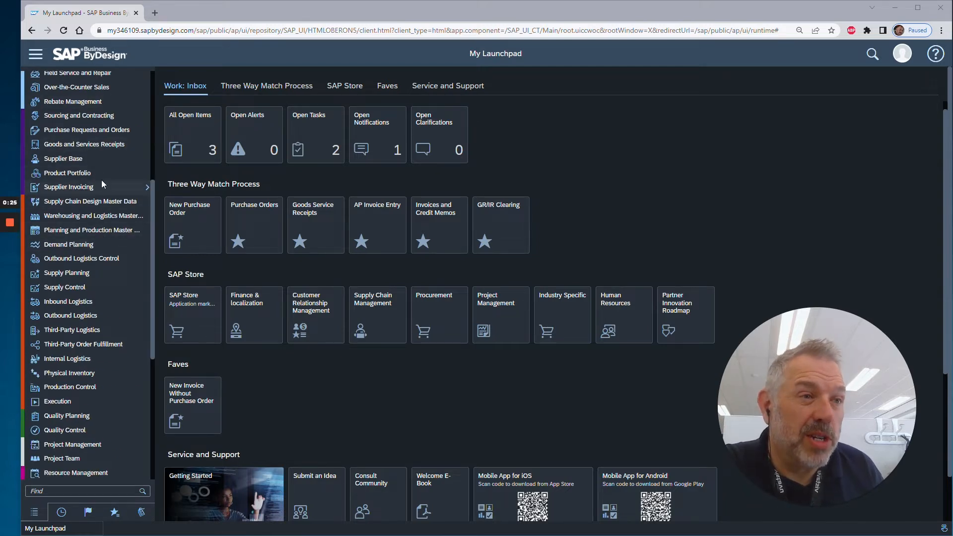
pyautogui.scroll(-5, 103, 251)
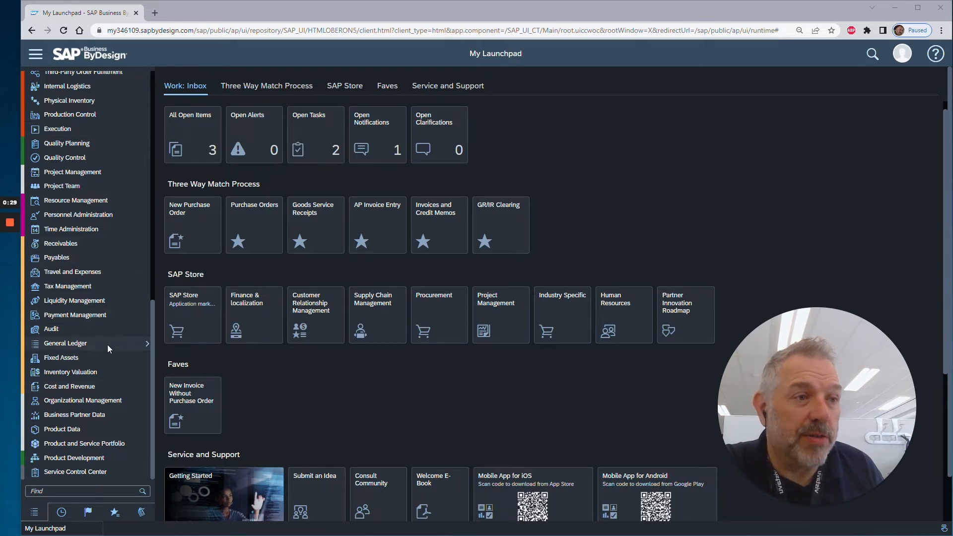
pyautogui.moveTo(106, 344)
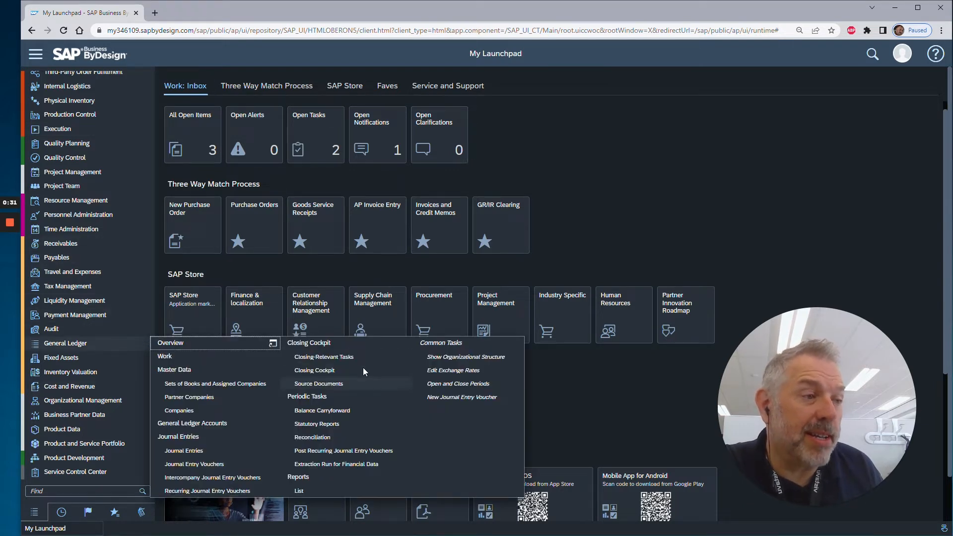
pyautogui.click(310, 492)
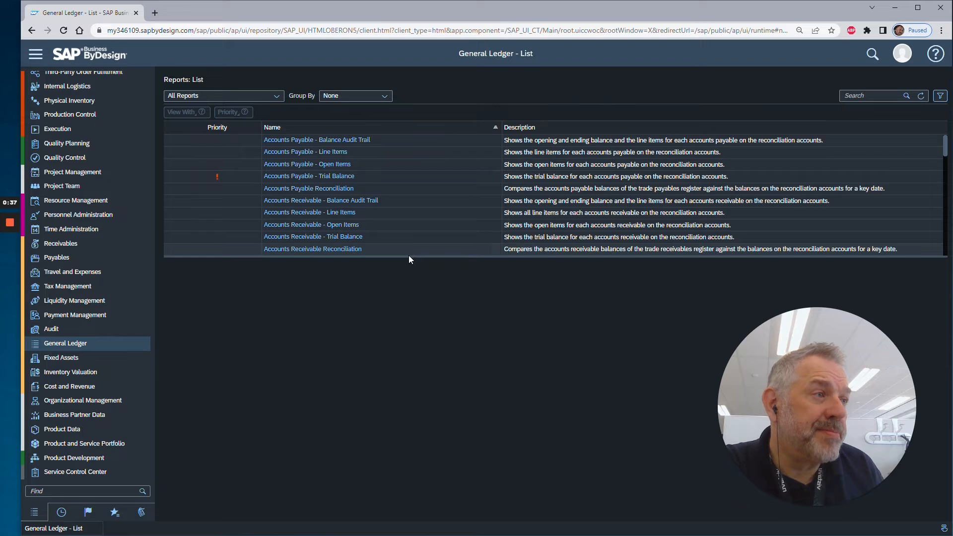
# Enlarge the report list and open the report G/L Accounts with Open Item Management - Open Items.
pyautogui.moveTo(405, 257); pyautogui.dragTo(416, 391)
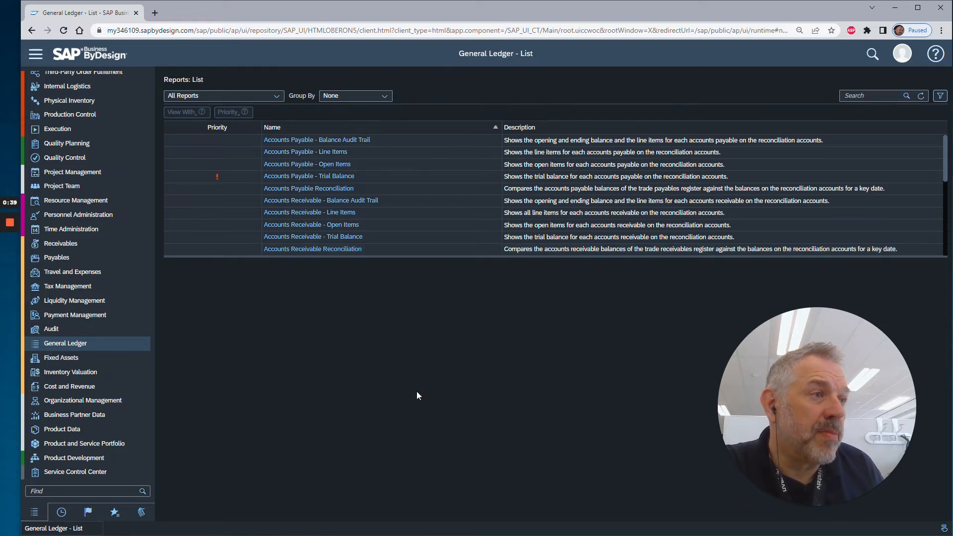
pyautogui.scroll(-3, 391, 278)
pyautogui.scroll(-5, 391, 278)
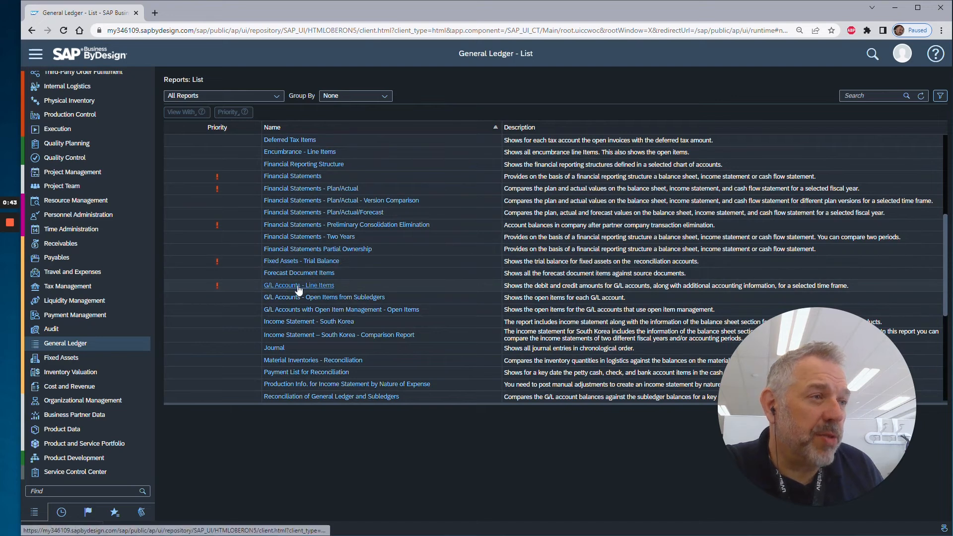
pyautogui.click(323, 309)
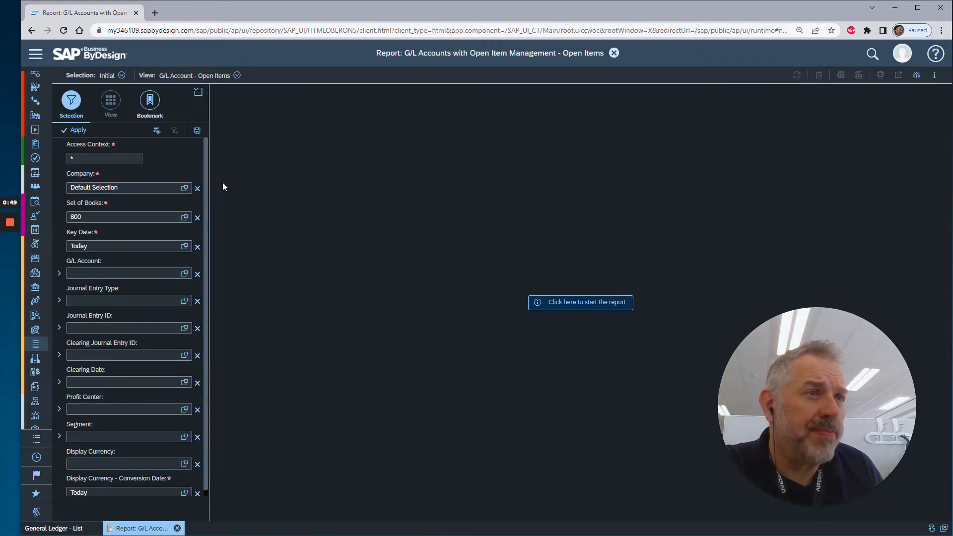
# Set the report's company selection to the absolute value 1000, Almika Inc.
pyautogui.click(184, 187)
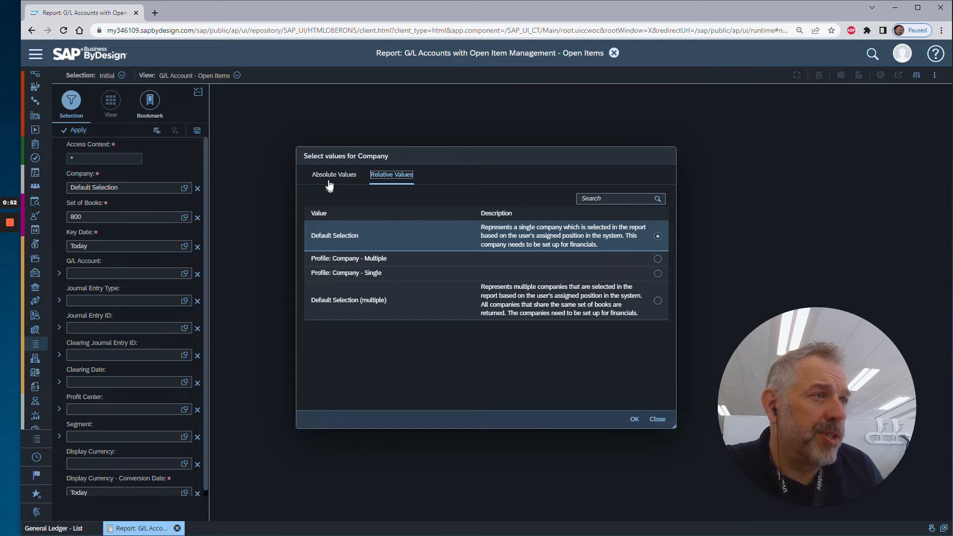
pyautogui.click(332, 177)
pyautogui.click(311, 228)
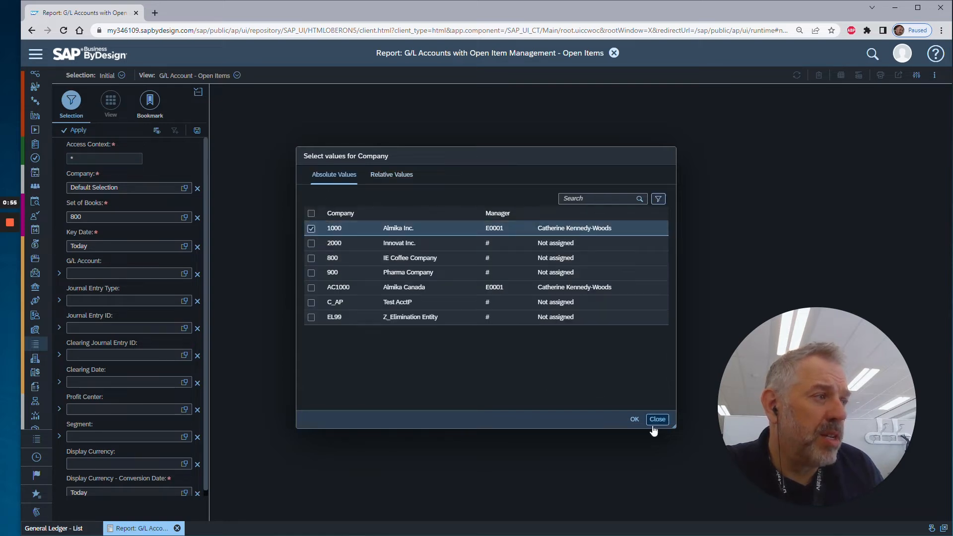
pyautogui.click(634, 419)
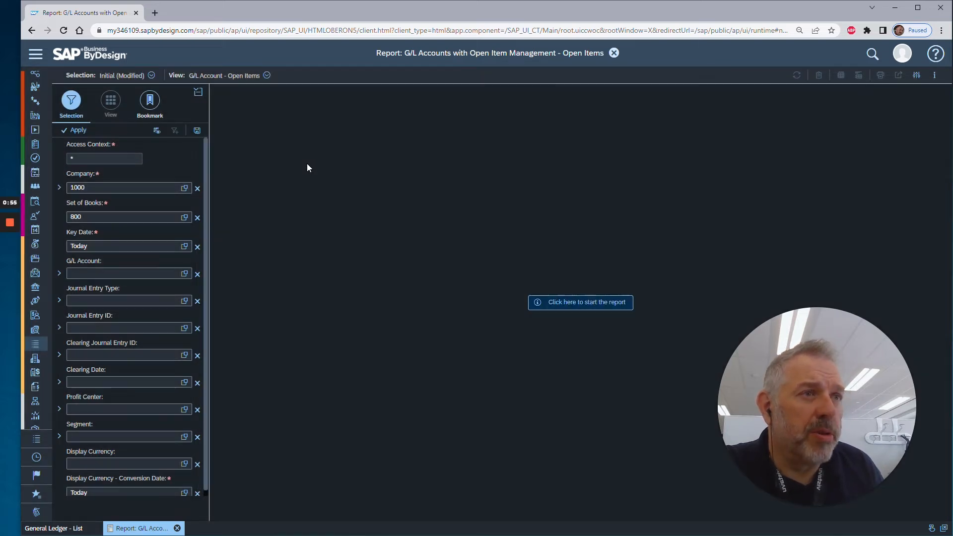
# Set the set of books to 9011, Set of Books_US GAAP, and run the report.
pyautogui.click(184, 218)
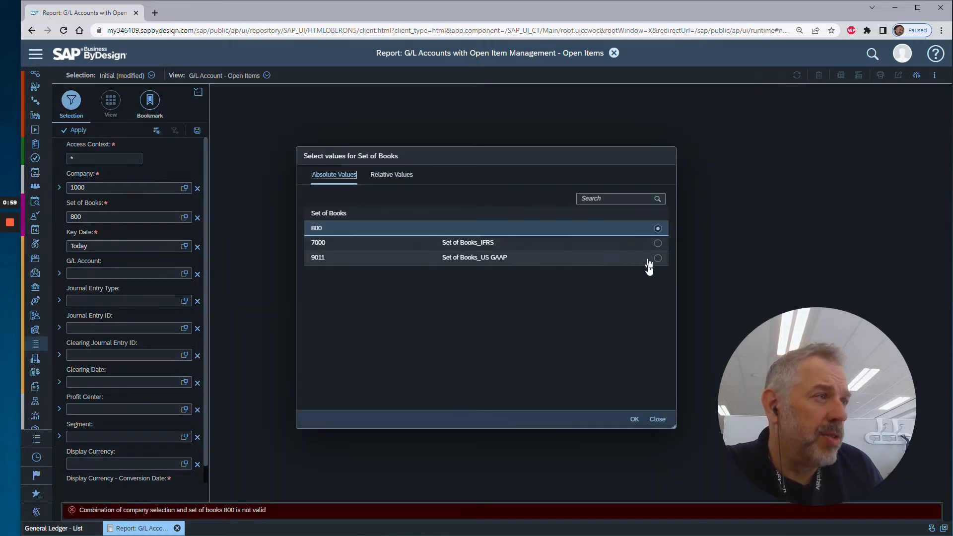
pyautogui.click(657, 258)
pyautogui.click(634, 419)
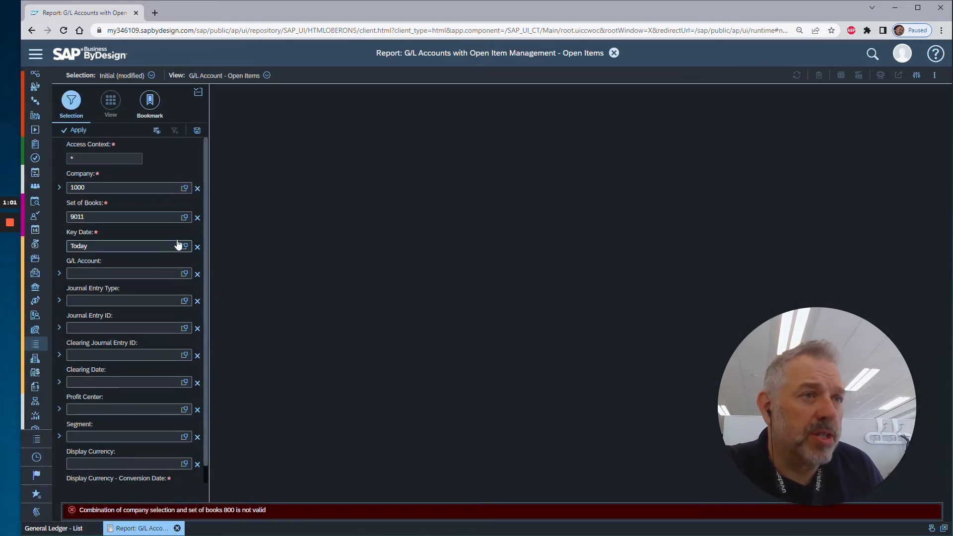
pyautogui.click(75, 130)
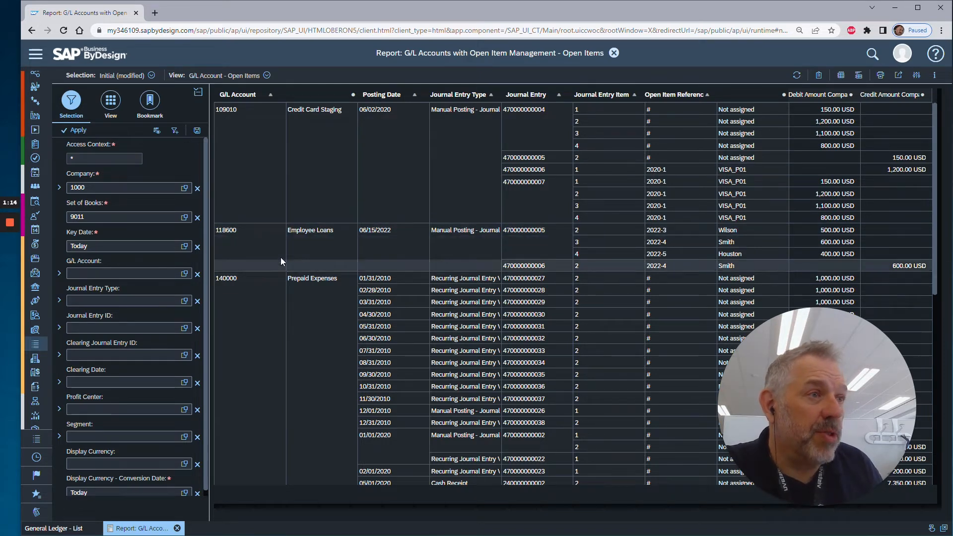
# Restrict the open items report to G/L account 118600 and rerun it.
pyautogui.click(139, 272)
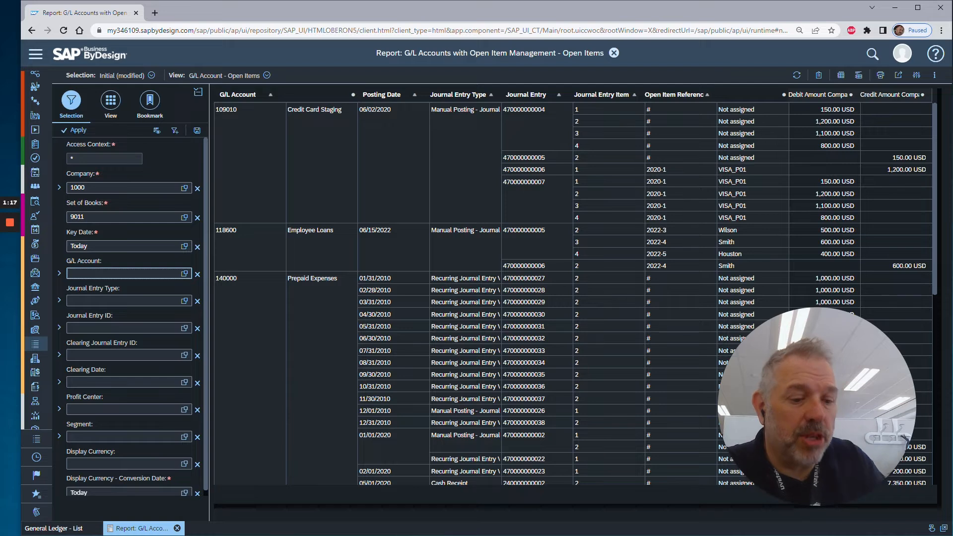
pyautogui.write('1186')
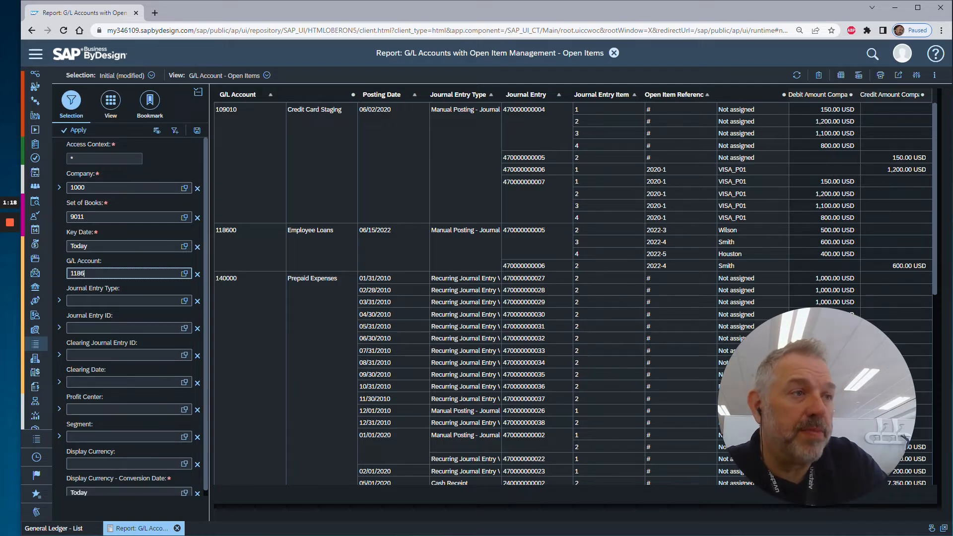
pyautogui.write('00')
pyautogui.press('Return')
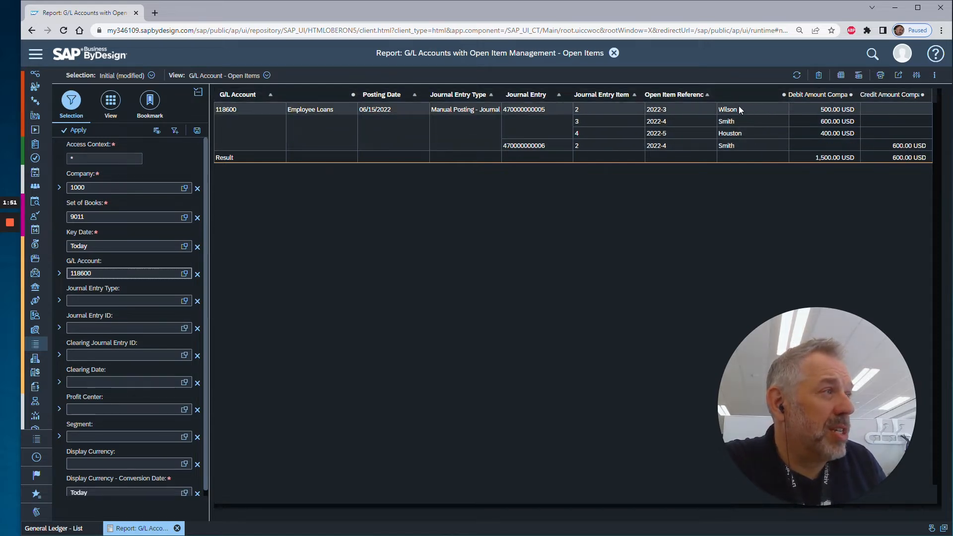
# Replace the debit and credit company currency key figures in the report columns with Balance Line Item Currency.
pyautogui.click(110, 101)
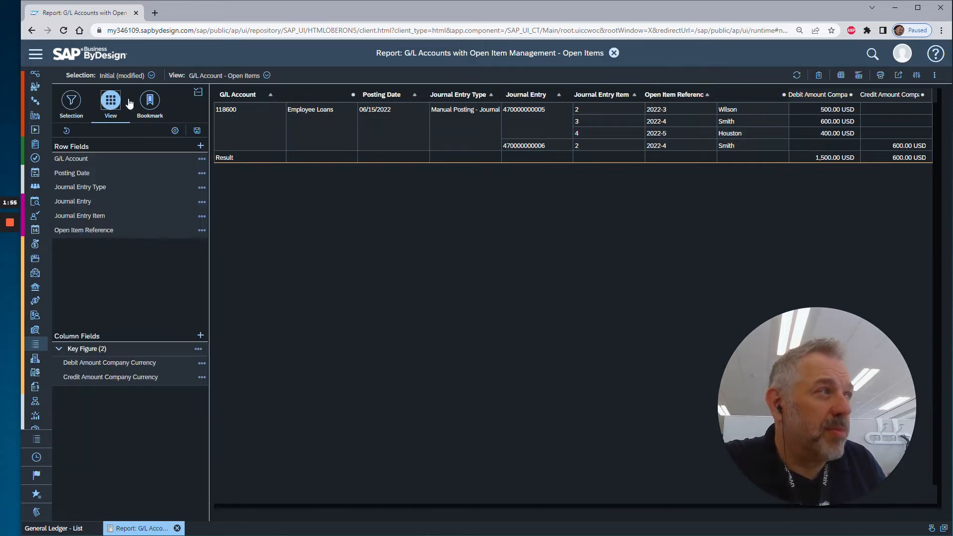
pyautogui.click(200, 335)
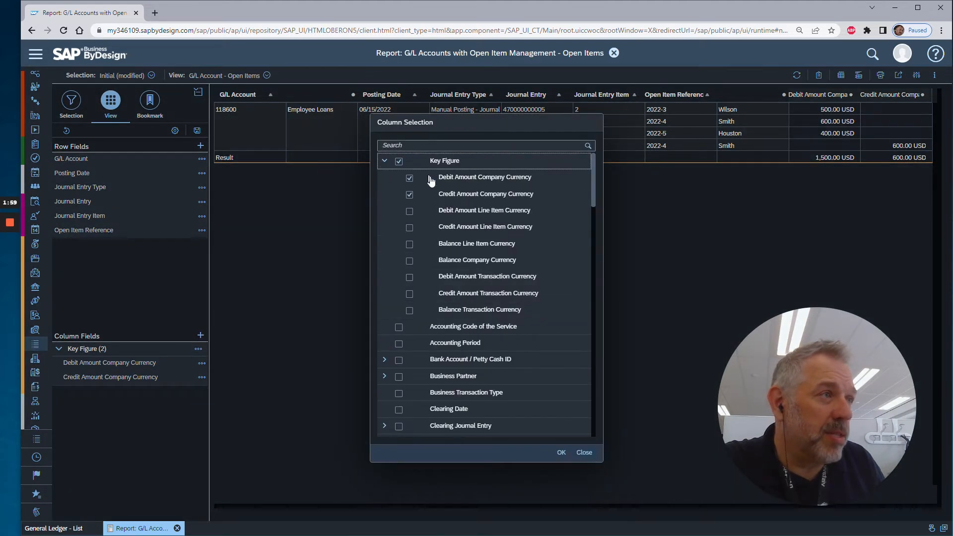
pyautogui.click(410, 180)
pyautogui.click(410, 194)
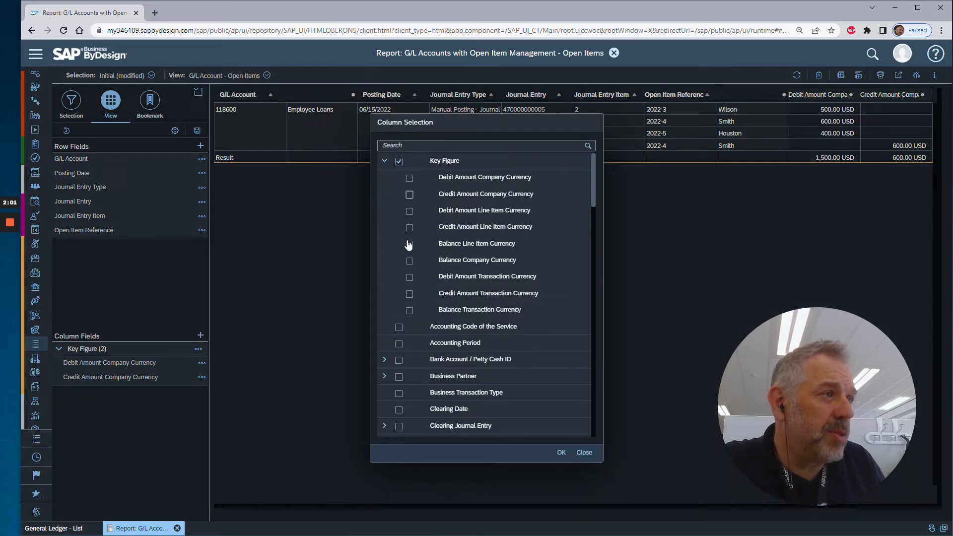
pyautogui.click(410, 244)
pyautogui.click(561, 452)
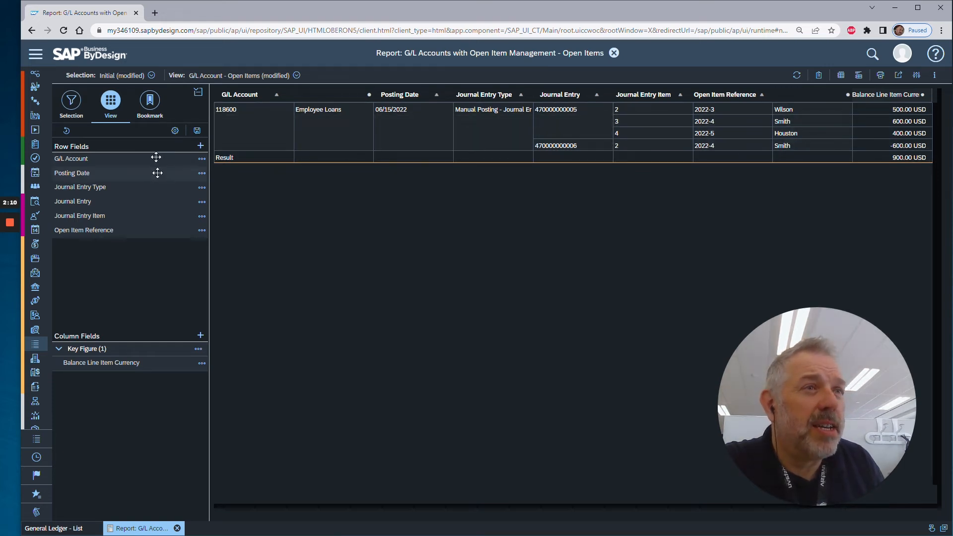
# Remove Posting Date, Journal Entry Type and Journal Entry Item from the report's row fields.
pyautogui.click(205, 150)
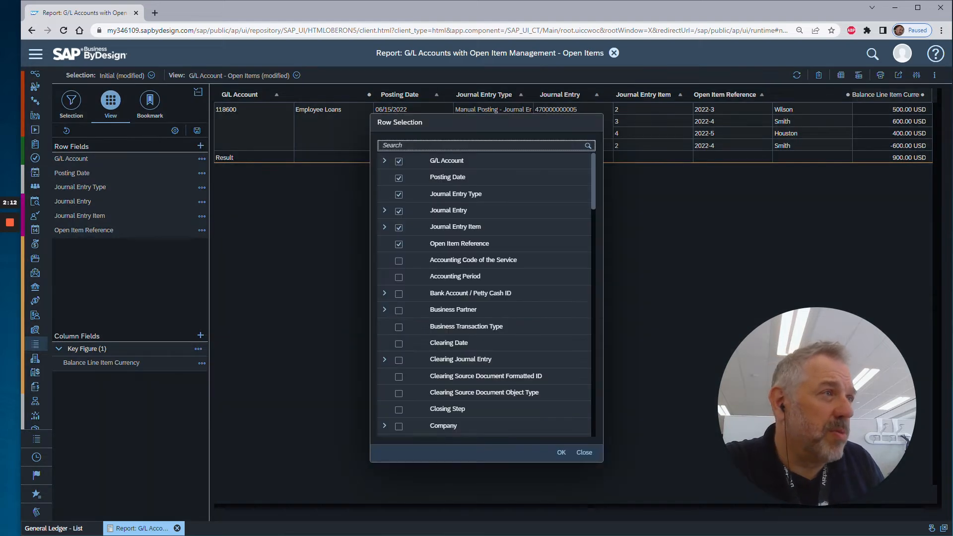
pyautogui.click(403, 178)
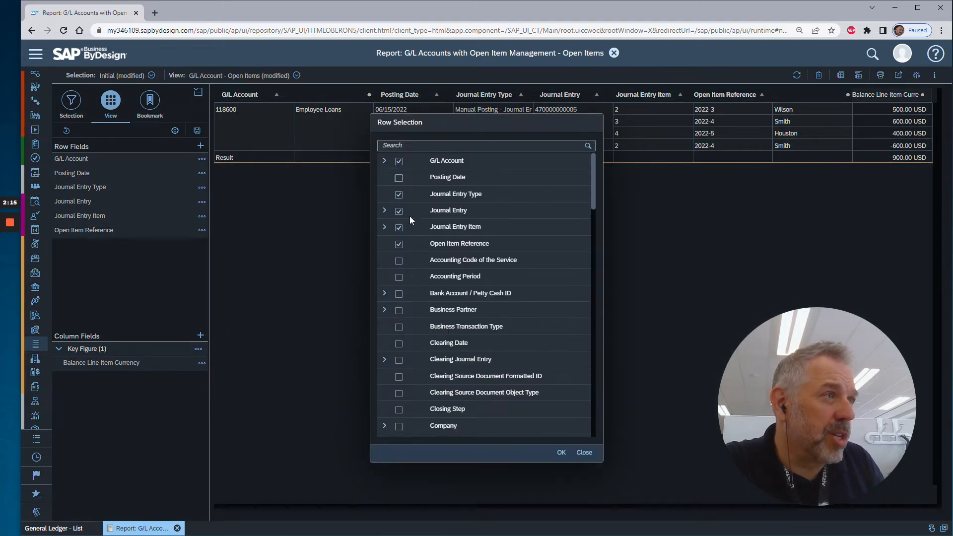
pyautogui.click(400, 195)
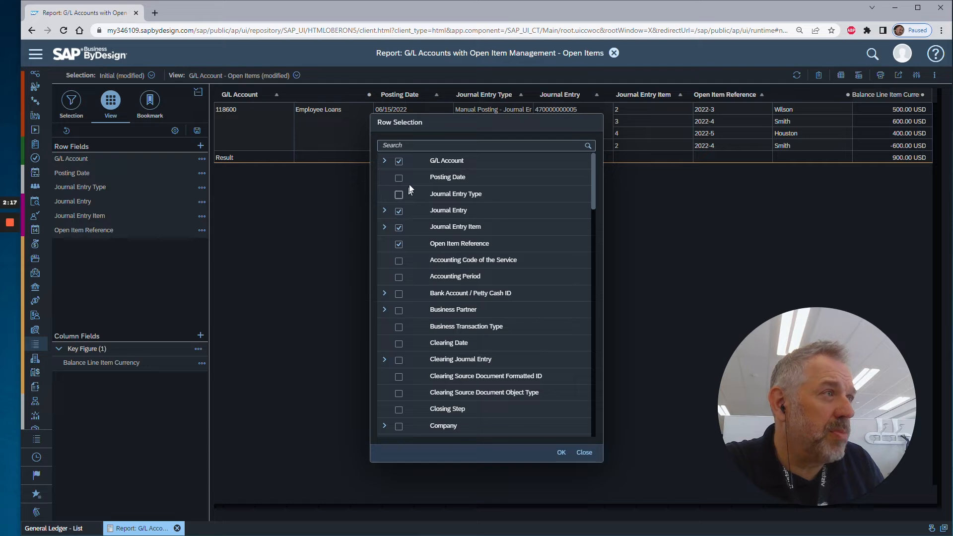
pyautogui.click(399, 228)
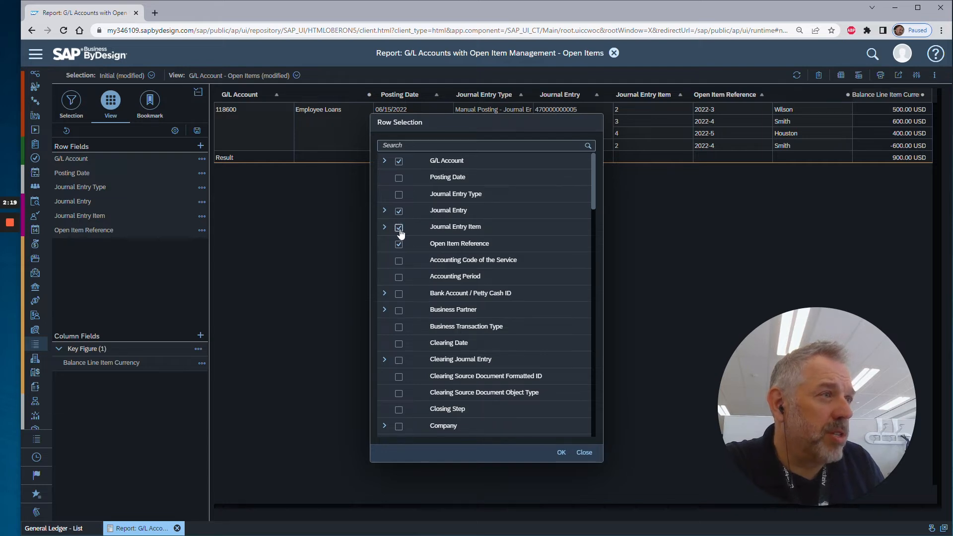
pyautogui.click(561, 453)
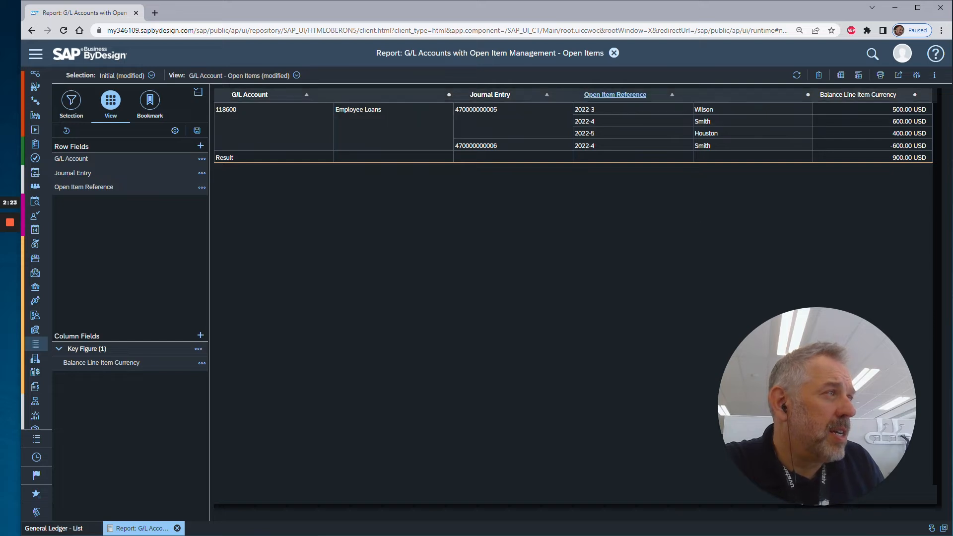
# Display the Open Item Reference field by Description only.
pyautogui.click(615, 94)
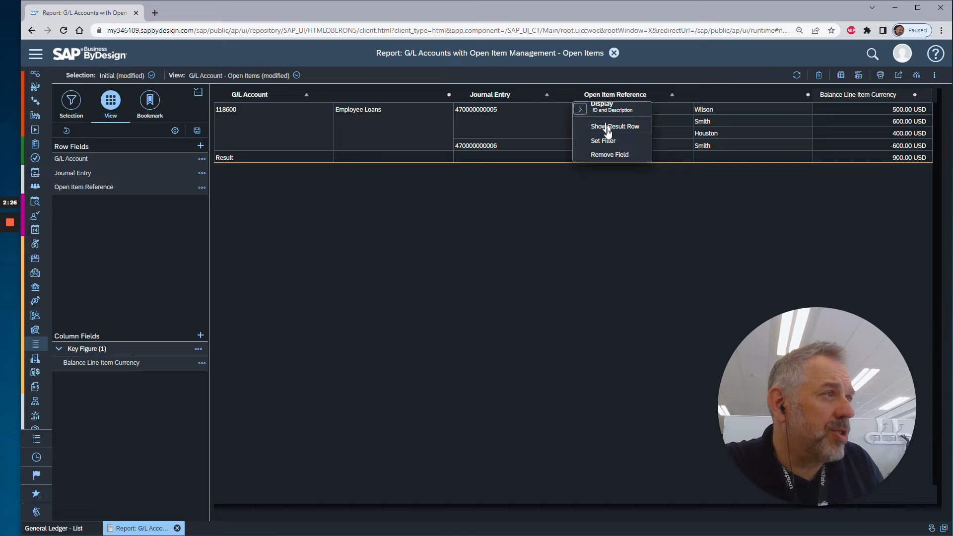
pyautogui.click(580, 109)
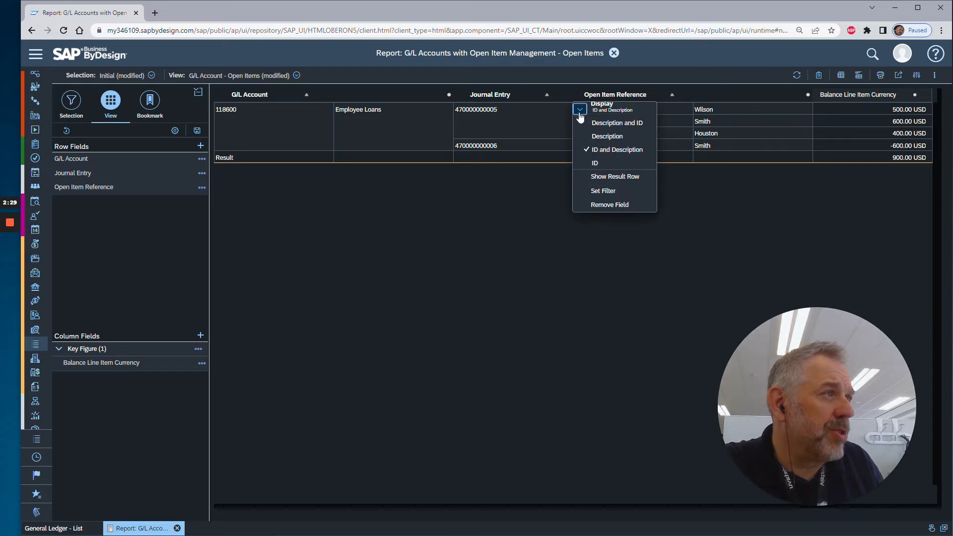
pyautogui.click(613, 137)
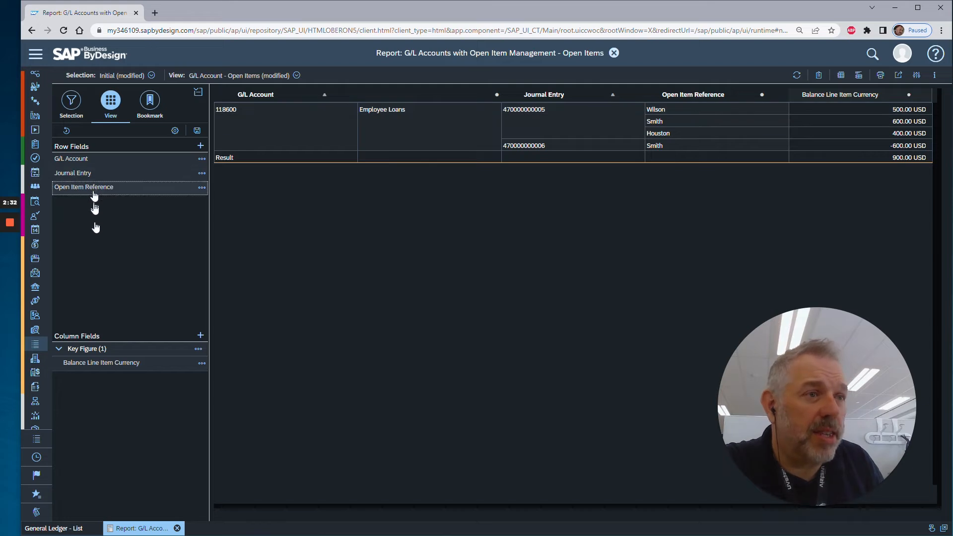
# Move Open Item Reference from the row fields to the column fields and show the result row for Journal Entry.
pyautogui.scroll(-3, 96, 201)
pyautogui.scroll(3, 109, 320)
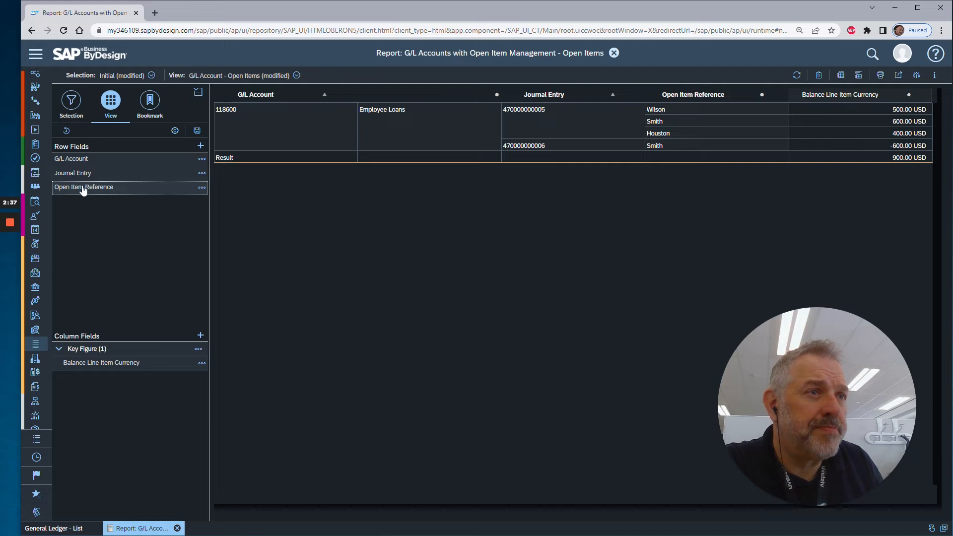
pyautogui.moveTo(85, 191); pyautogui.dragTo(108, 400)
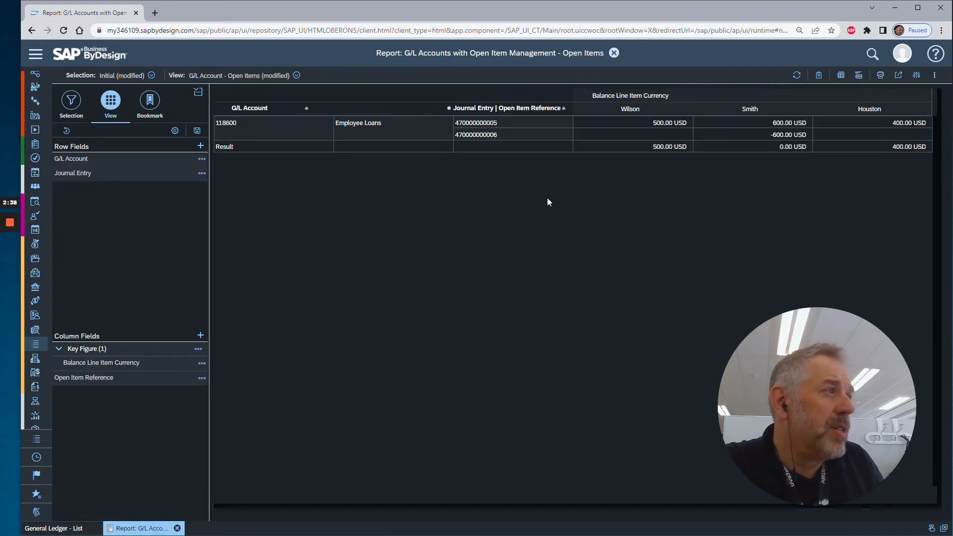
pyautogui.click(504, 108)
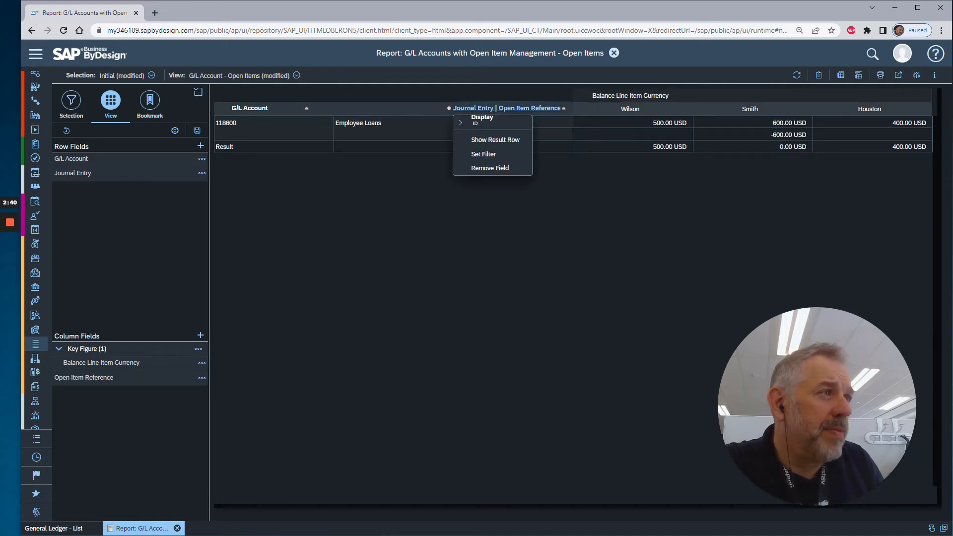
pyautogui.click(487, 141)
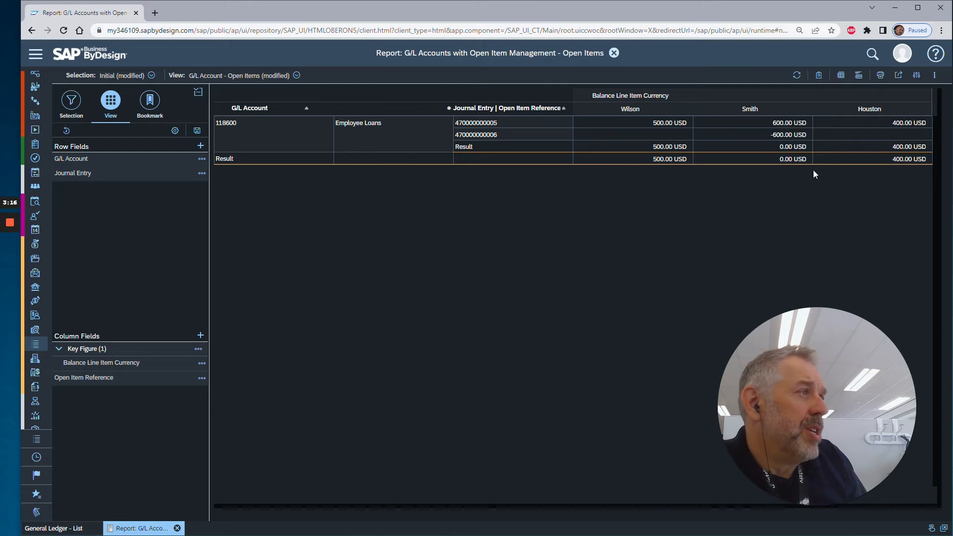
# Expand the navigation menu and open the General Ledger Accounts list in the General Ledger work center.
pyautogui.click(36, 54)
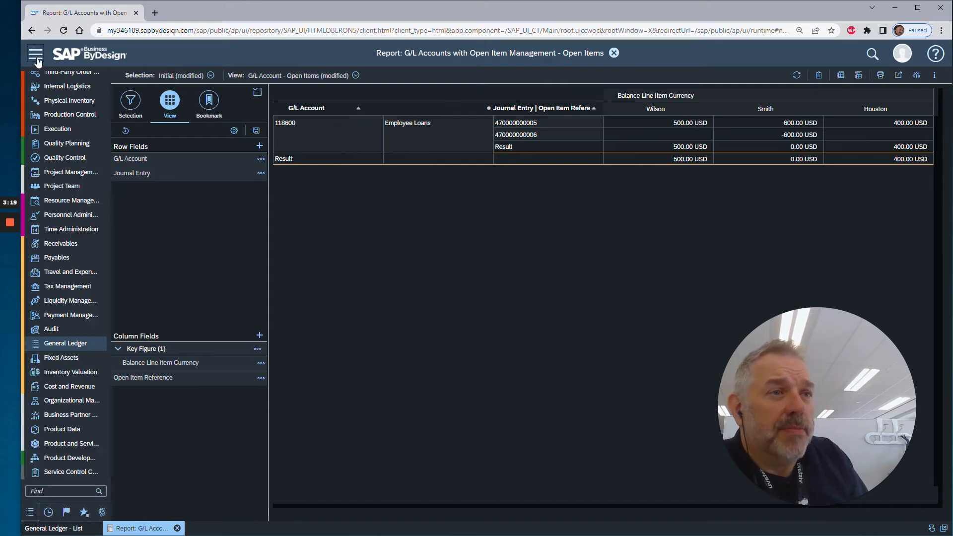
pyautogui.moveTo(88, 344)
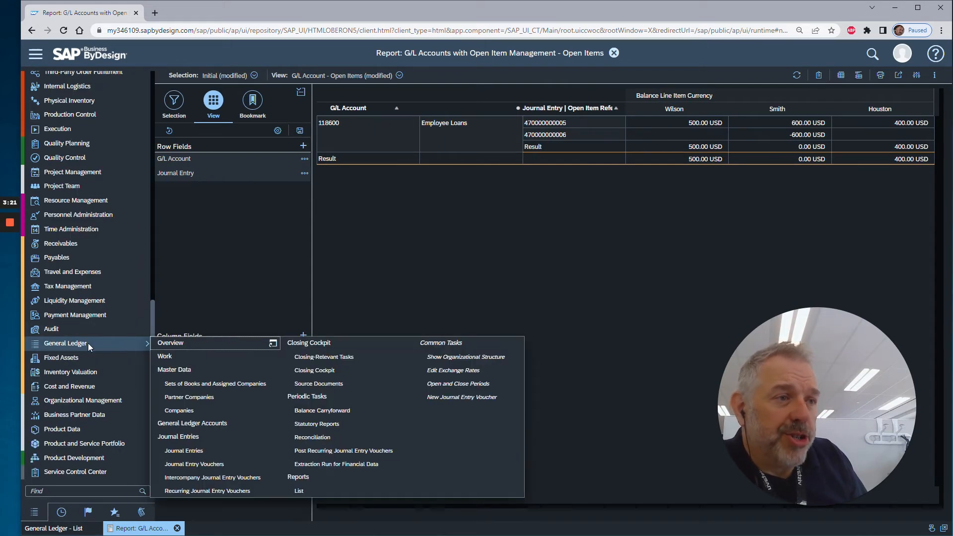
pyautogui.click(235, 423)
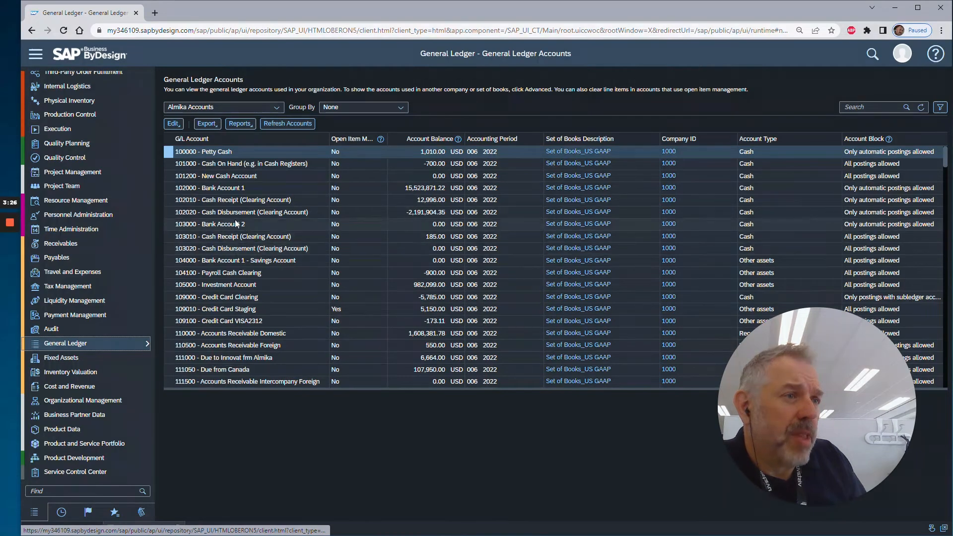
# Open the open items of the G/L account 118600 - Employee Loans.
pyautogui.scroll(-4, 576, 259)
pyautogui.scroll(-2, 576, 258)
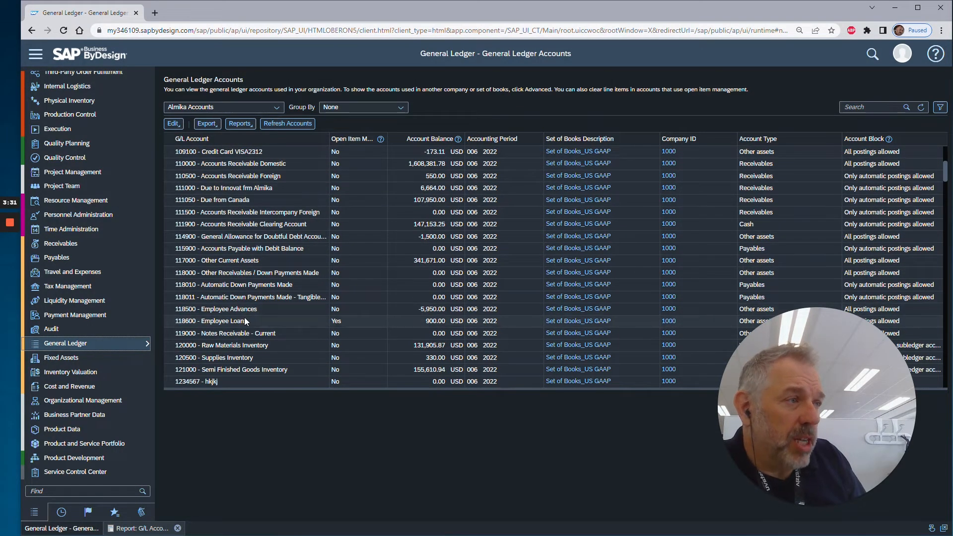
pyautogui.click(169, 321)
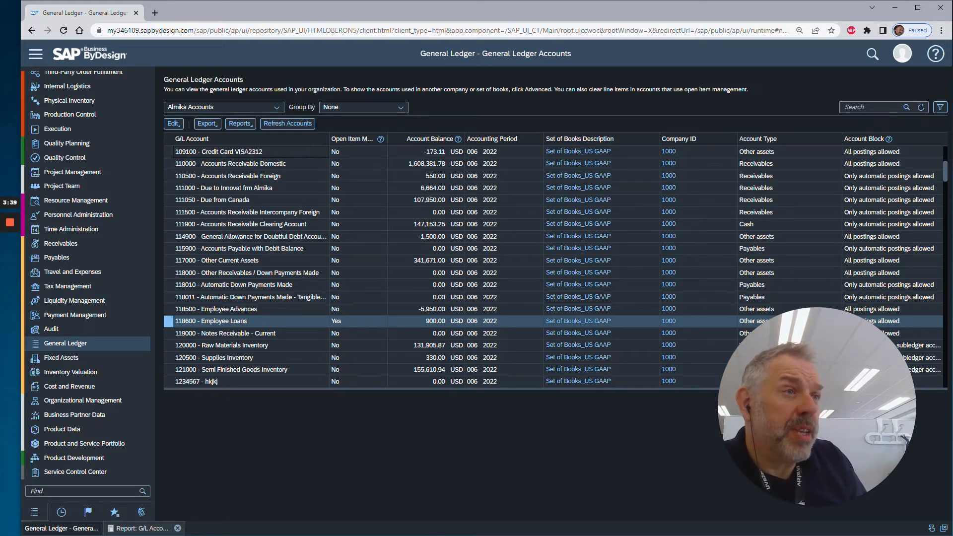
pyautogui.click(173, 123)
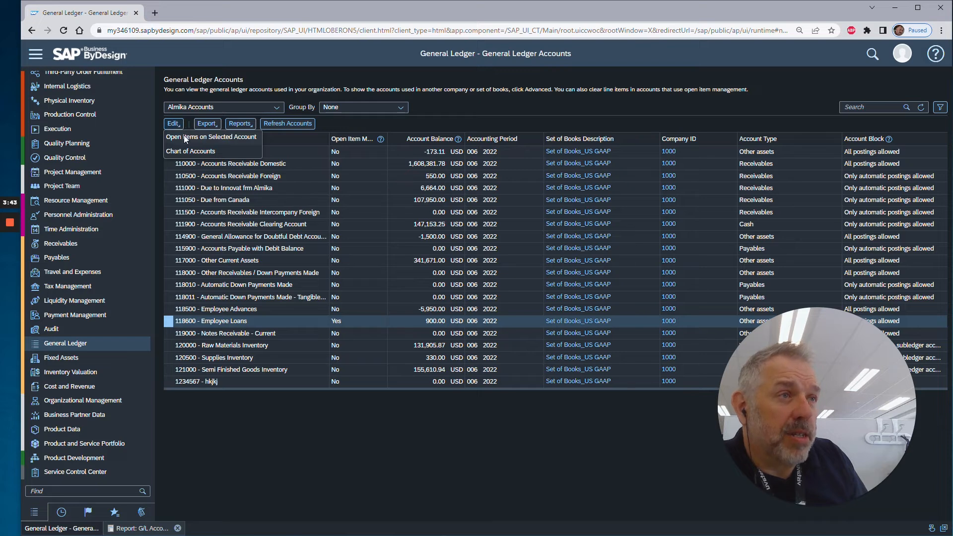
pyautogui.click(229, 142)
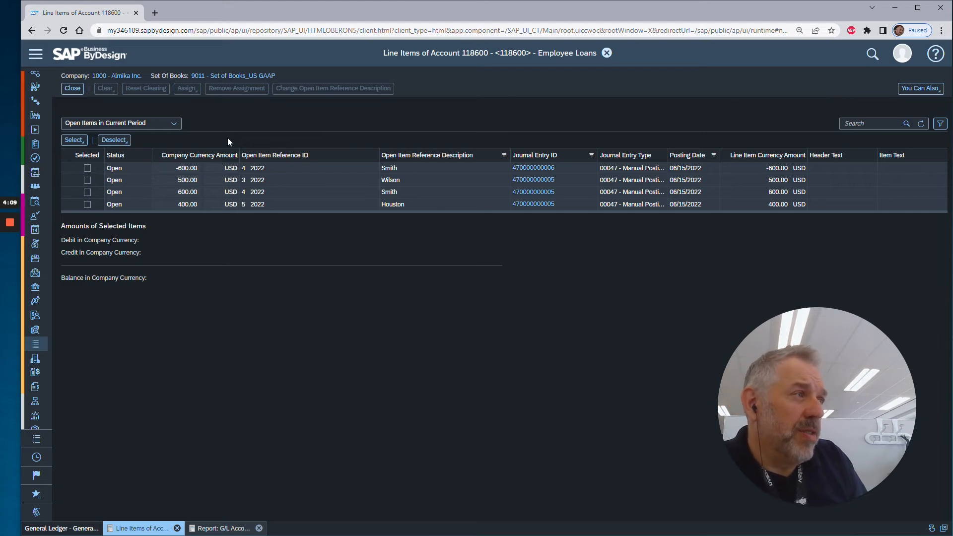
# Clear the -600.00 and 600.00 USD items of reference 4 2022 with posting date 06/15/2022 and refresh the line item list.
pyautogui.click(88, 168)
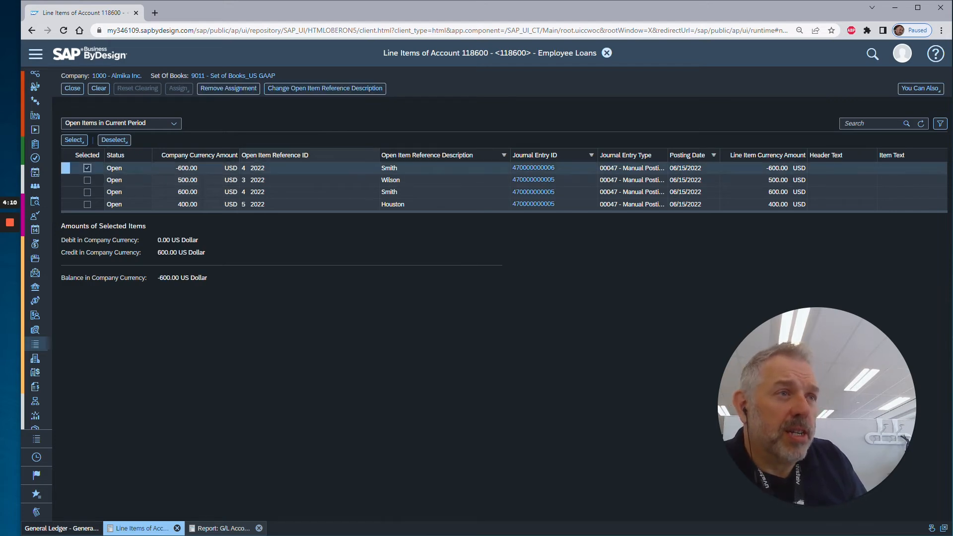
pyautogui.click(88, 193)
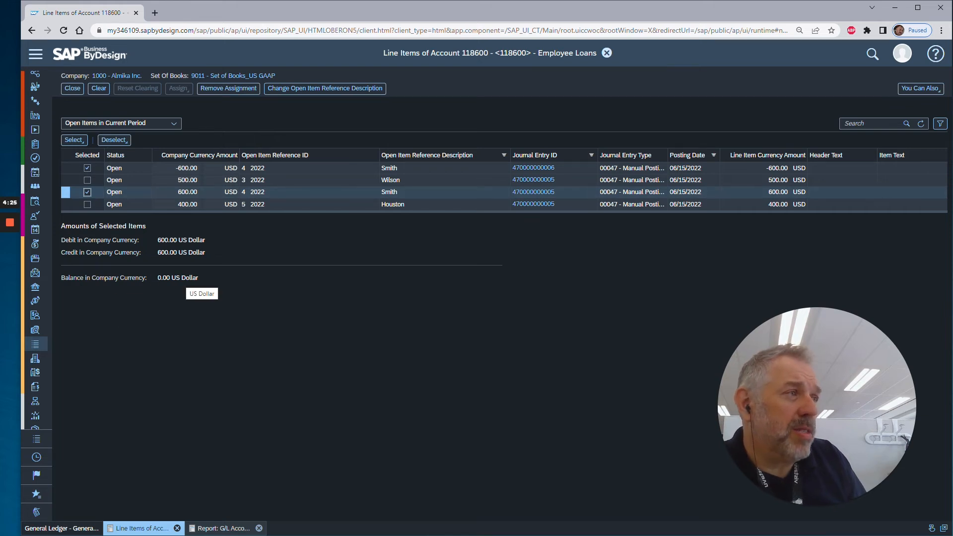
pyautogui.click(99, 89)
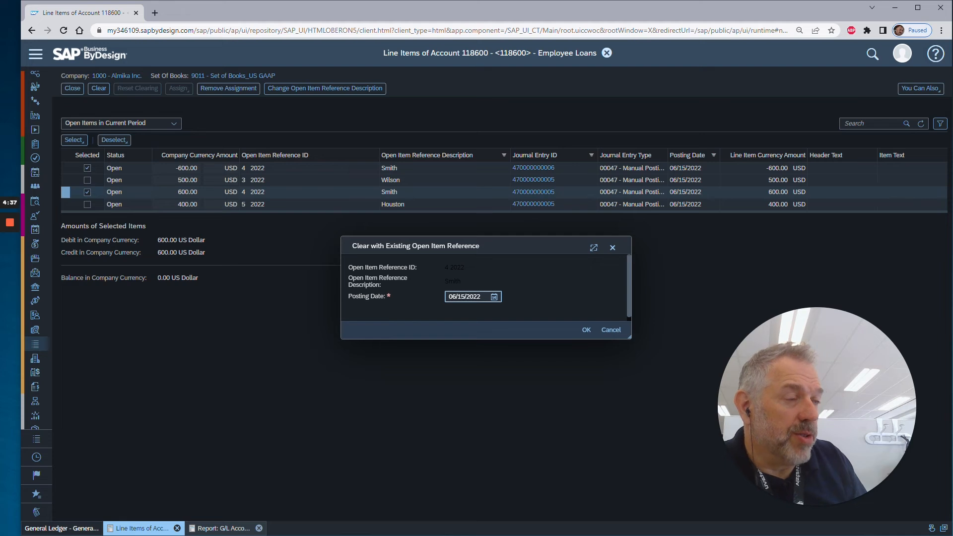
pyautogui.click(587, 330)
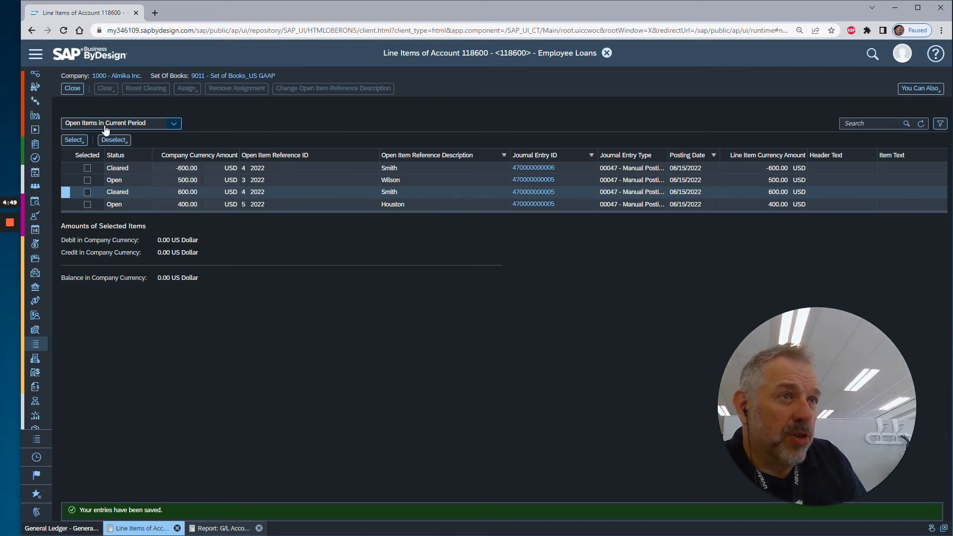
pyautogui.click(922, 123)
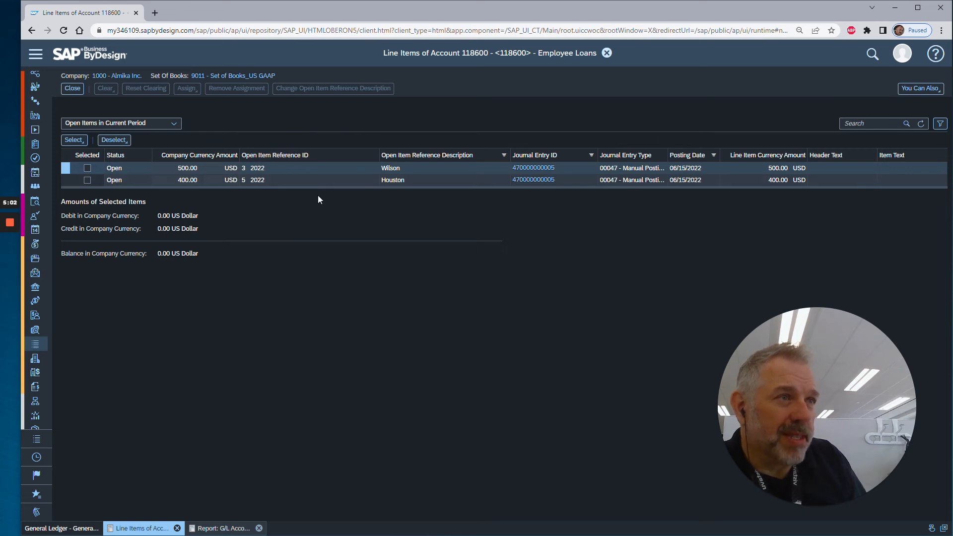
# List the account's cleared items, followed by all of its items.
pyautogui.click(175, 124)
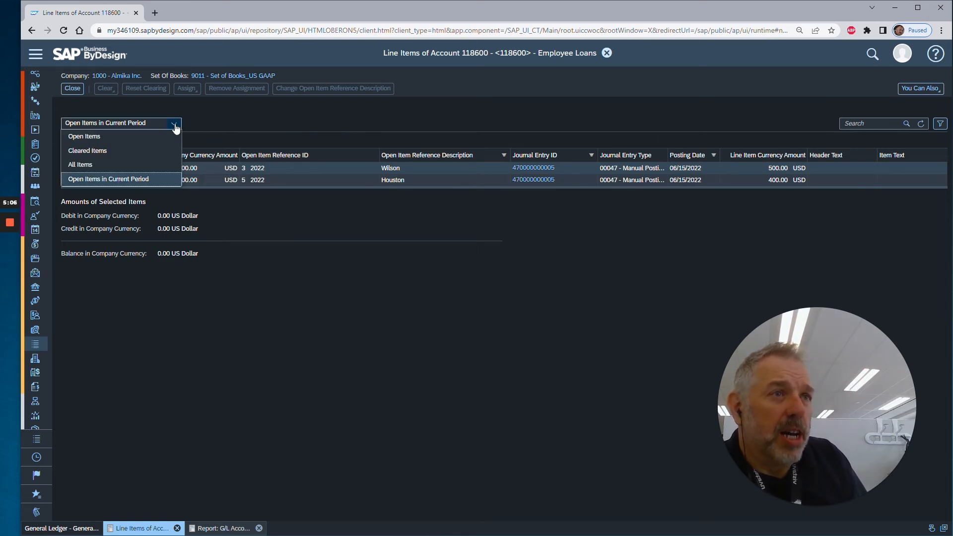
pyautogui.click(113, 152)
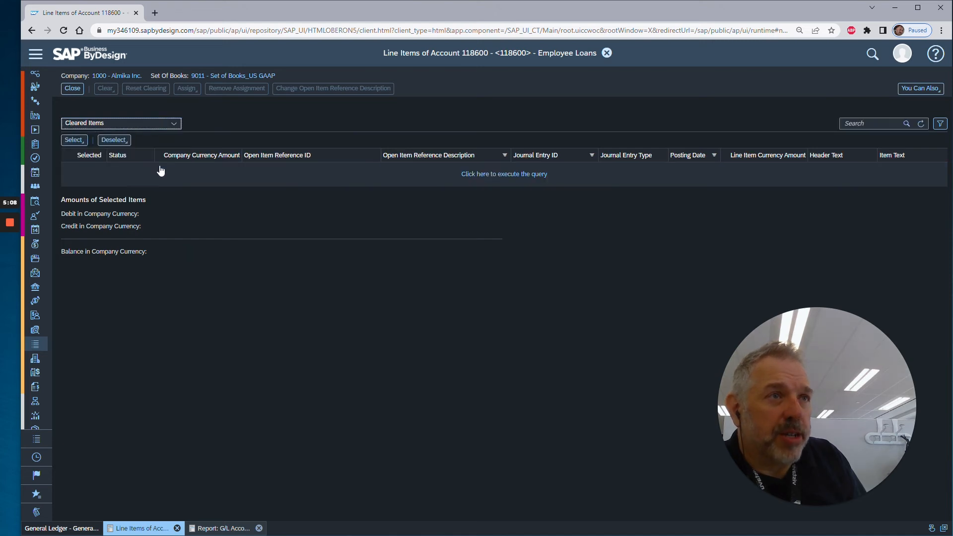
pyautogui.click(499, 175)
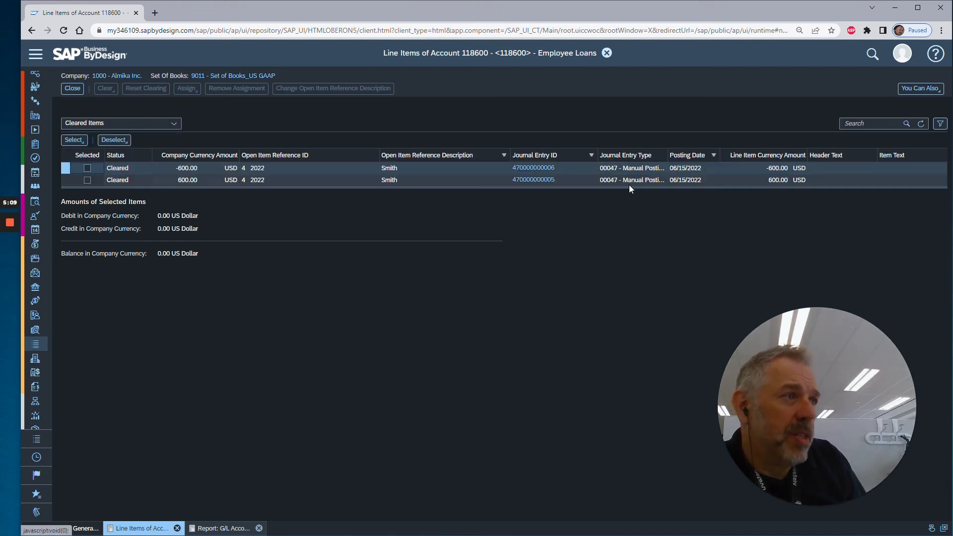
pyautogui.click(174, 123)
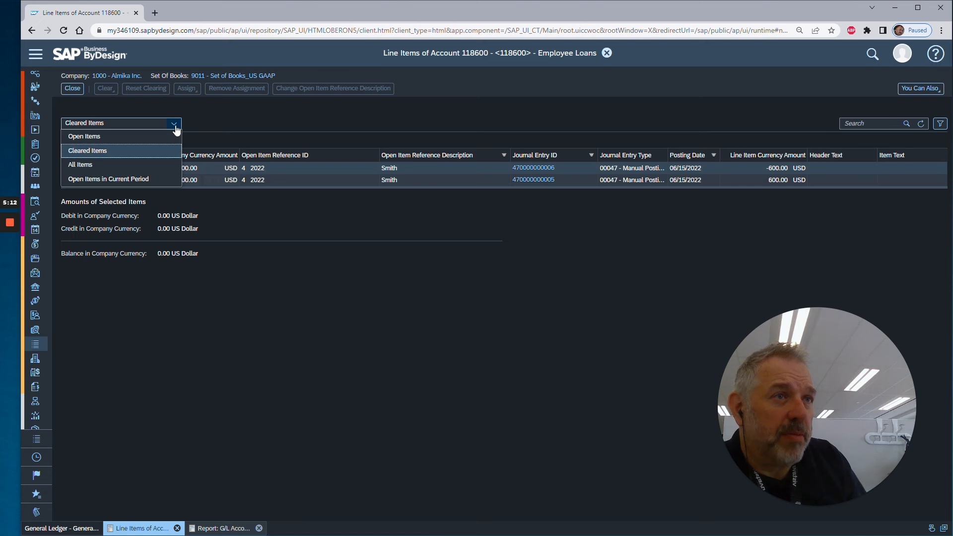
pyautogui.click(97, 165)
pyautogui.click(521, 175)
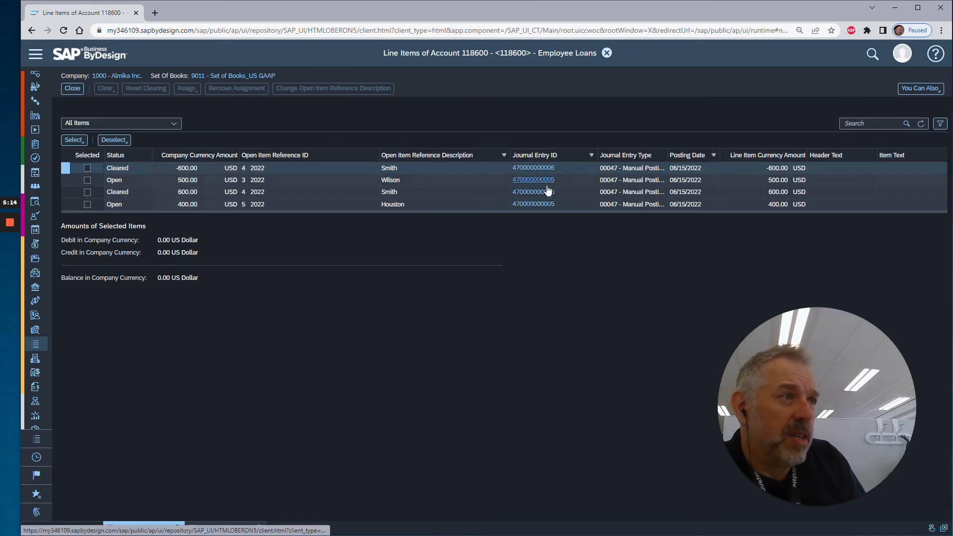
# Switch the account's line item list to the Open Items view and run the query.
pyautogui.click(174, 123)
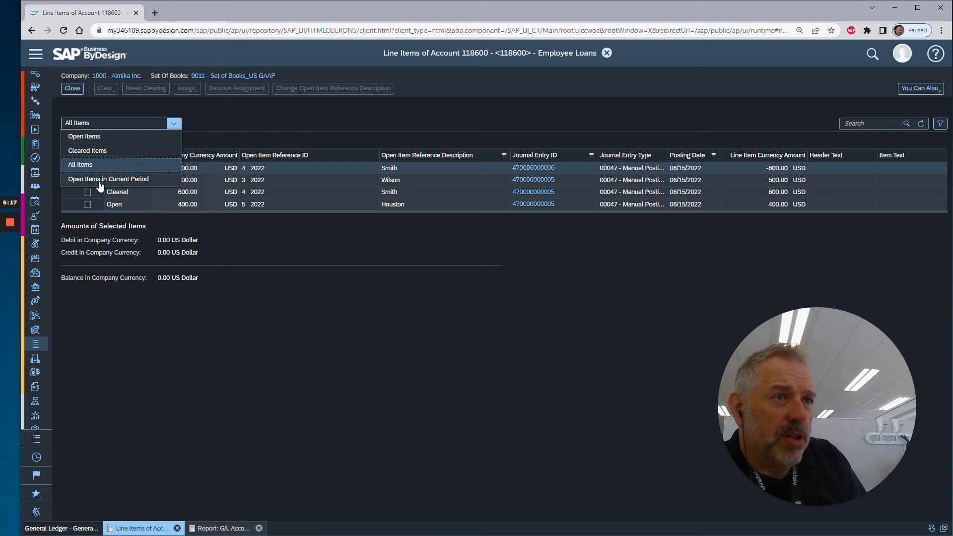
pyautogui.click(112, 141)
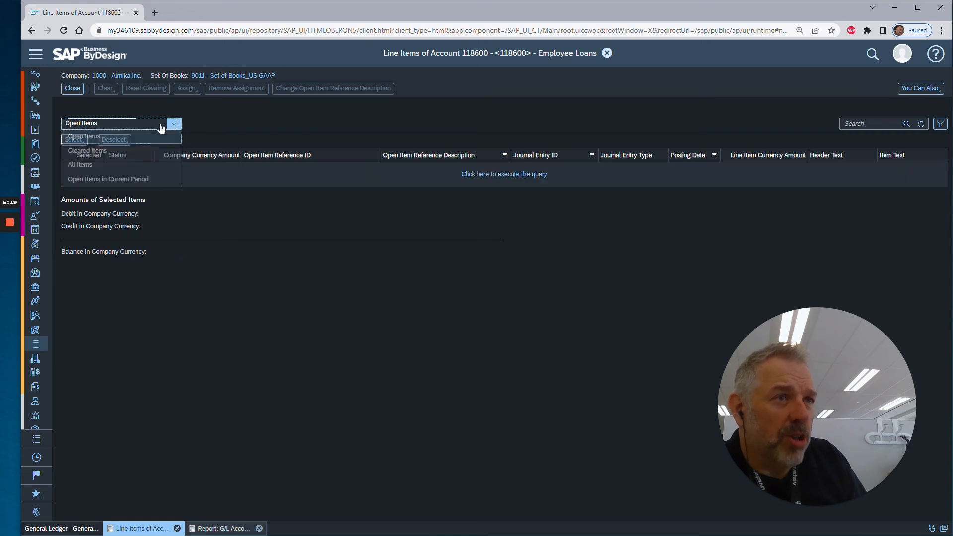
pyautogui.click(496, 175)
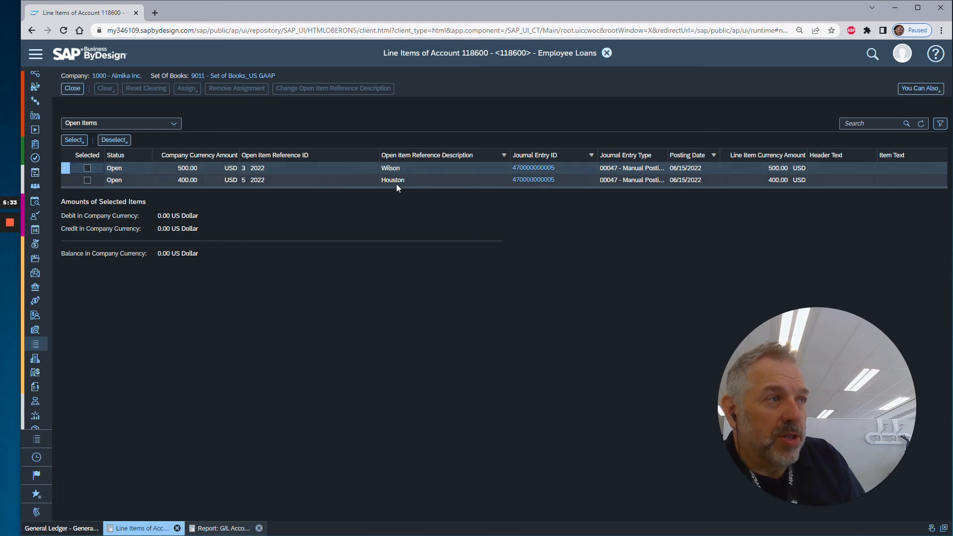
# Return to the G/L Accounts with Open Item Management - Open Items report and refresh its data.
pyautogui.click(210, 531)
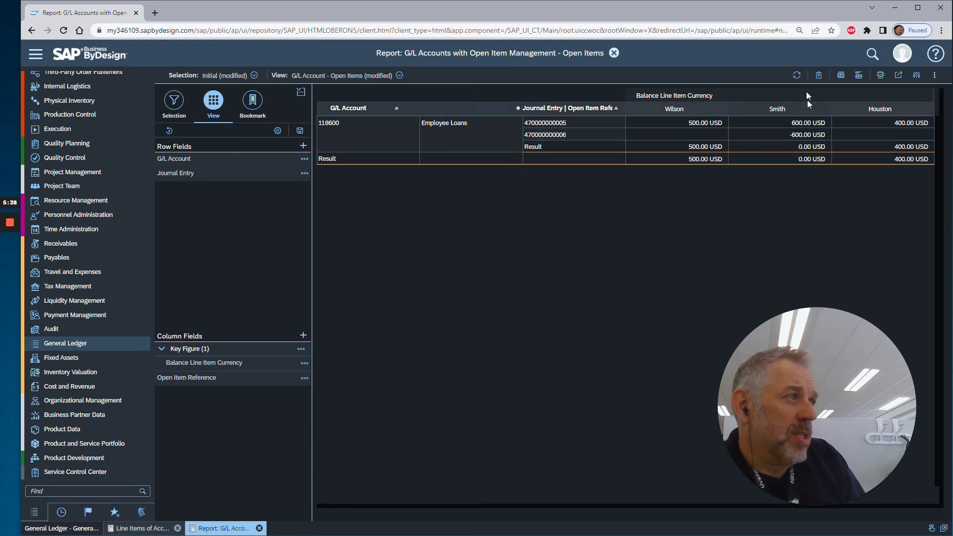
pyautogui.click(796, 75)
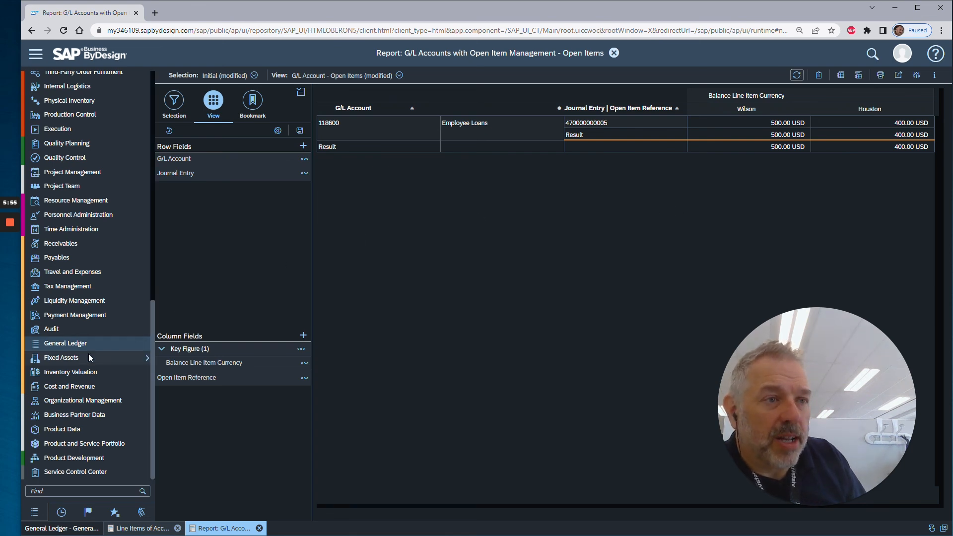
# In the General Ledger journal entries, view the Clearing of Open Items on G/L Account entry posted 06/17/2022 for US GAAP and close it.
pyautogui.moveTo(92, 340)
pyautogui.click(219, 453)
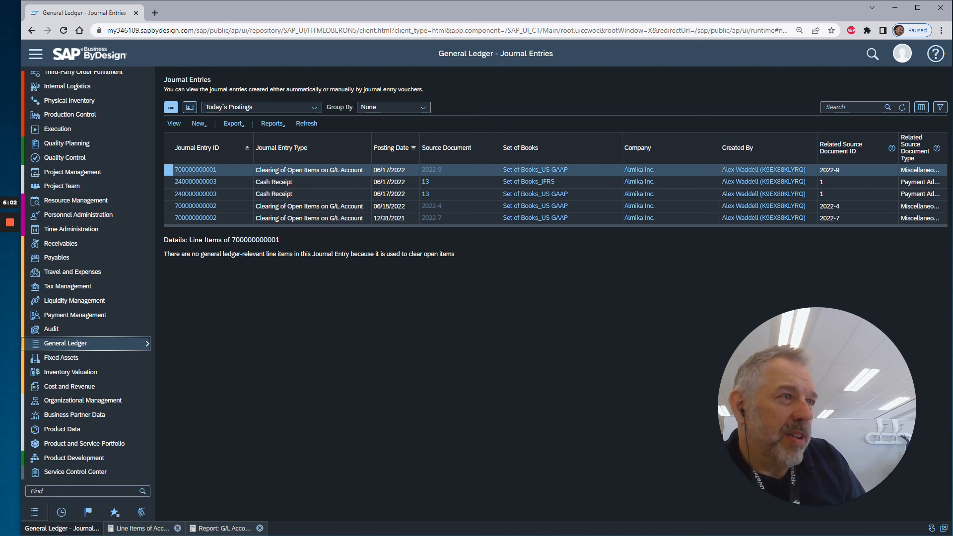
pyautogui.click(193, 171)
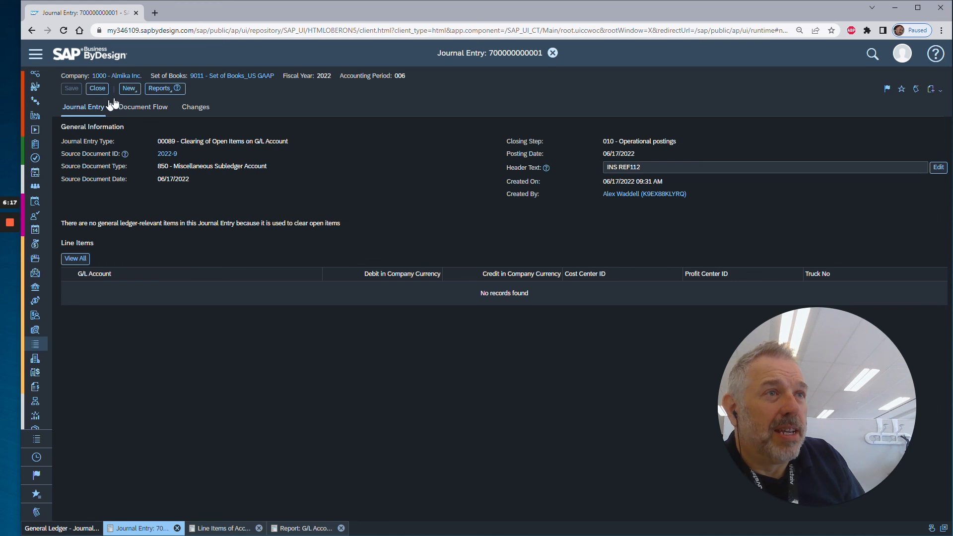
pyautogui.click(98, 88)
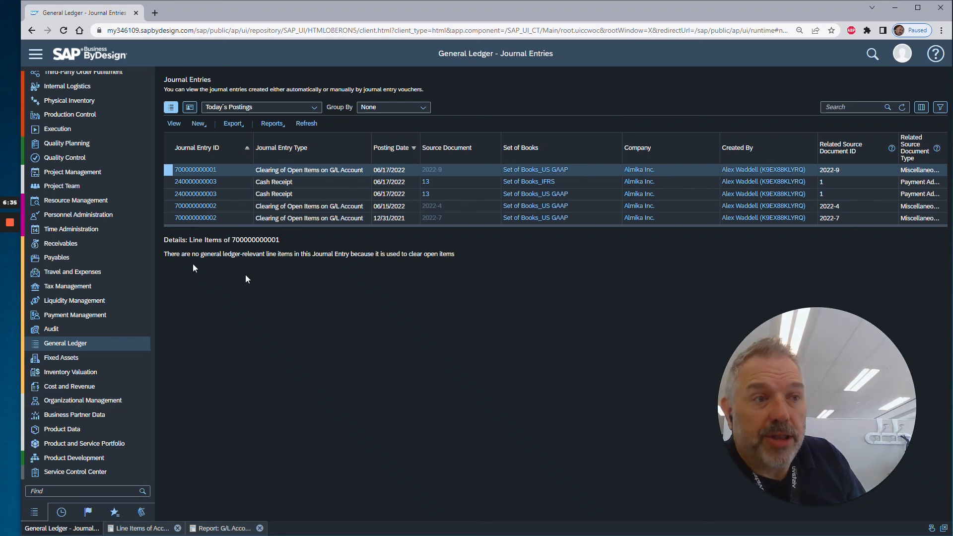
pyautogui.moveTo(10, 226)
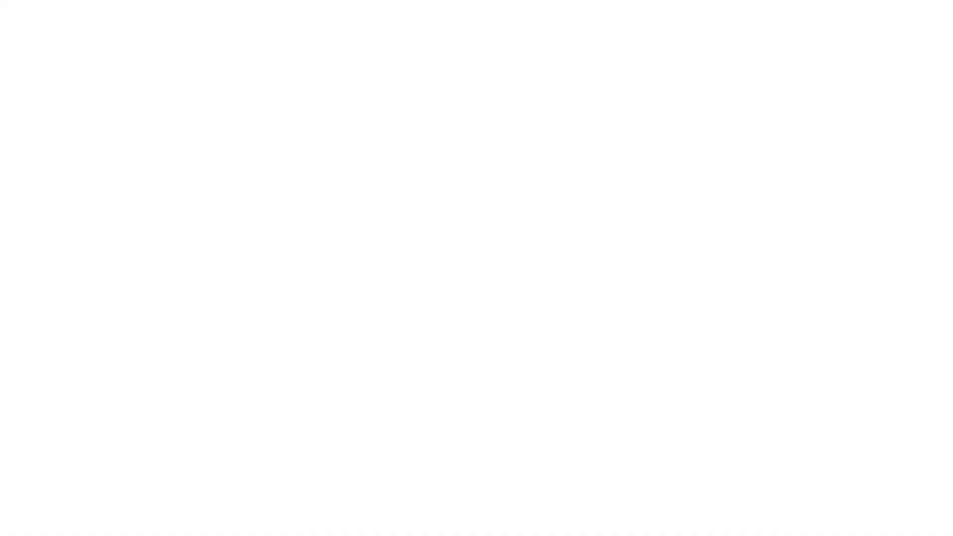